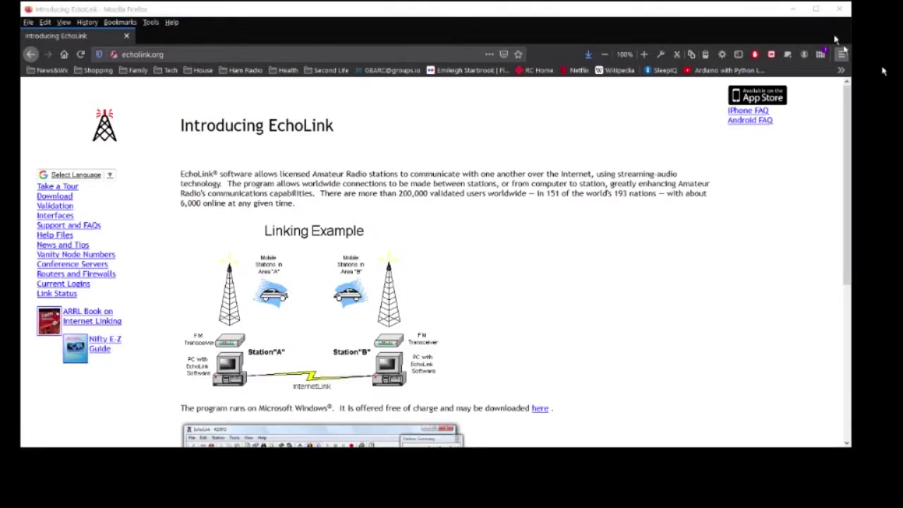
- Open the EchoLink validation page and submit the station callsign for validation
{"action": "left_click", "coordinate": [541, 36]}
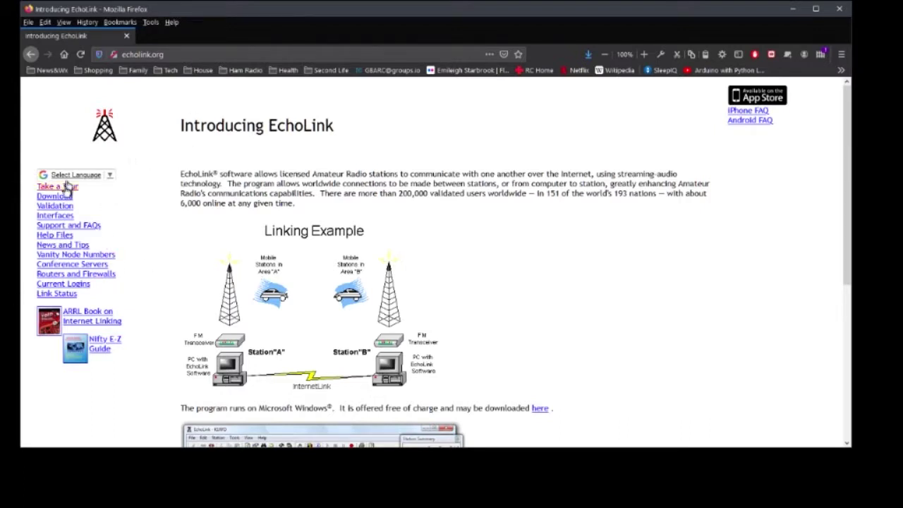
{"action": "left_click", "coordinate": [44, 209]}
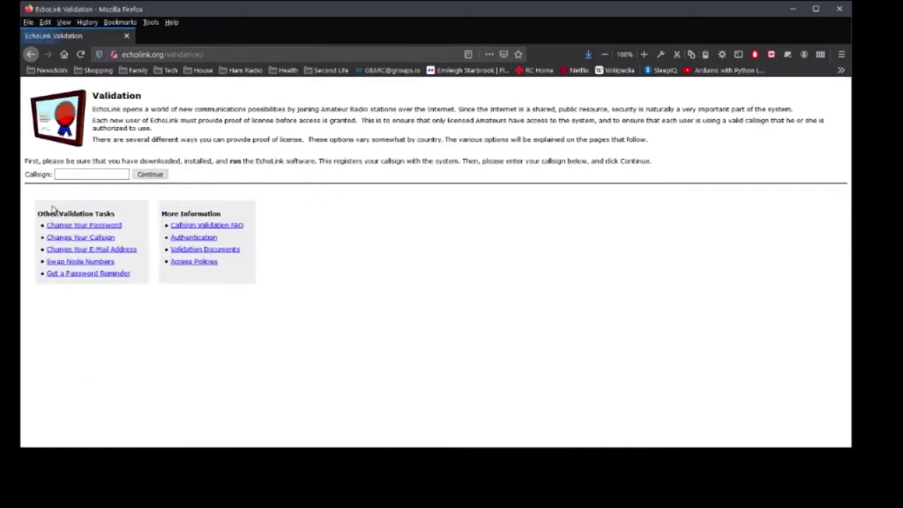
{"action": "left_click", "coordinate": [71, 174]}
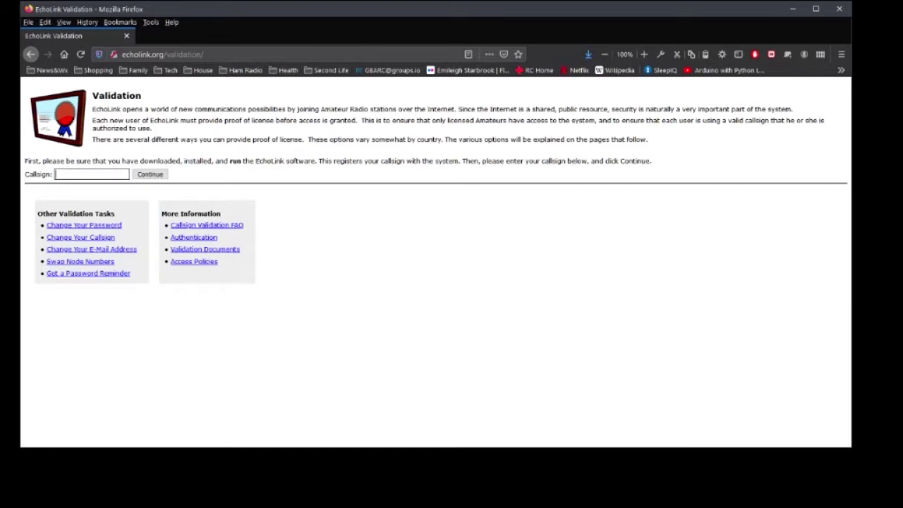
{"action": "type", "text": "aa11"}
{"action": "key", "text": "BackSpace"}
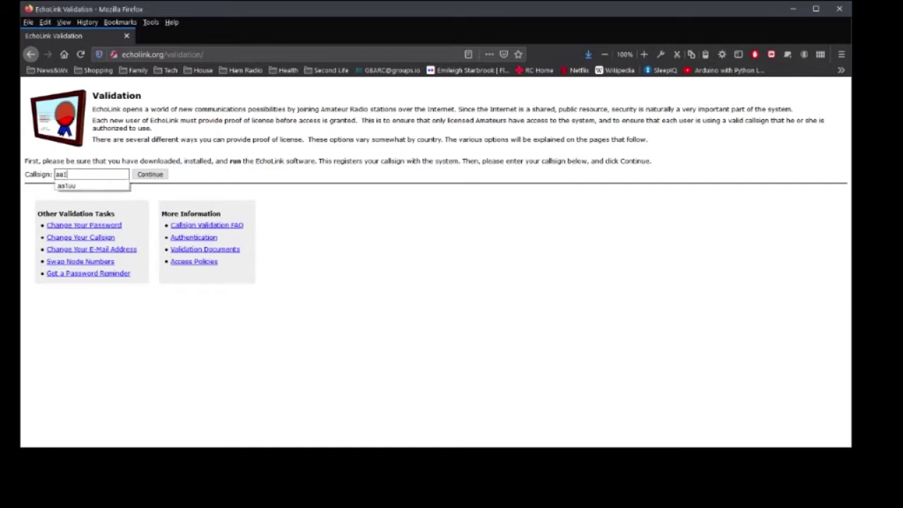
{"action": "type", "text": "uu"}
{"action": "left_click", "coordinate": [160, 176]}
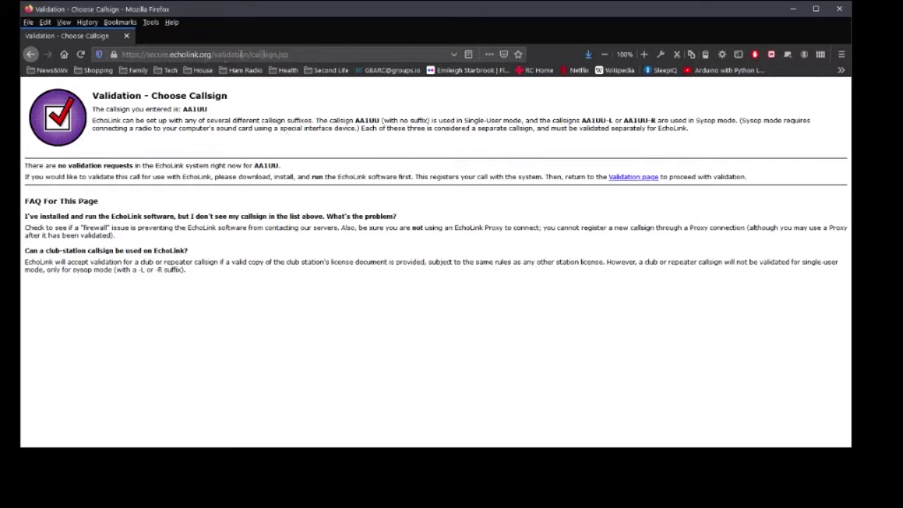
- Return to the EchoLink home page and download the Windows installer EchoLinkSetup_2_0_908_2.exe from the download page
{"action": "left_click_drag", "start_coordinate": [288, 55], "coordinate": [121, 48]}
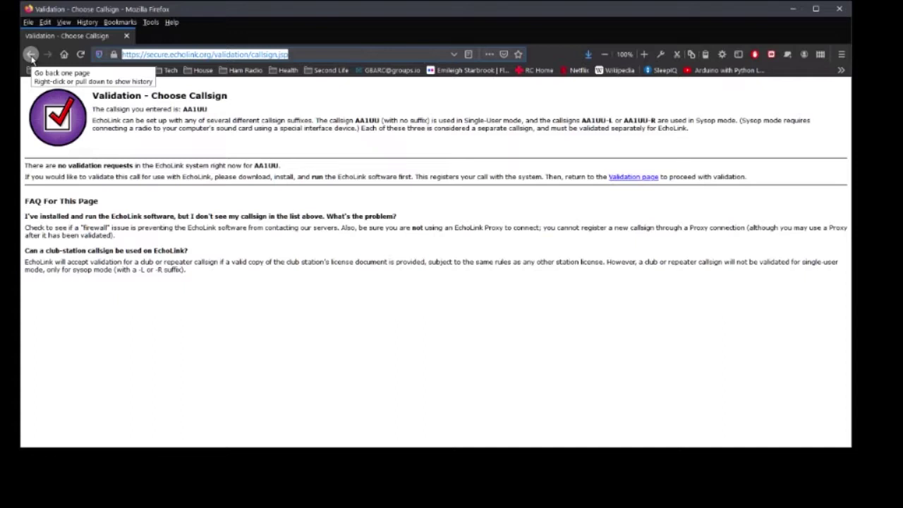
{"action": "left_click", "coordinate": [31, 55]}
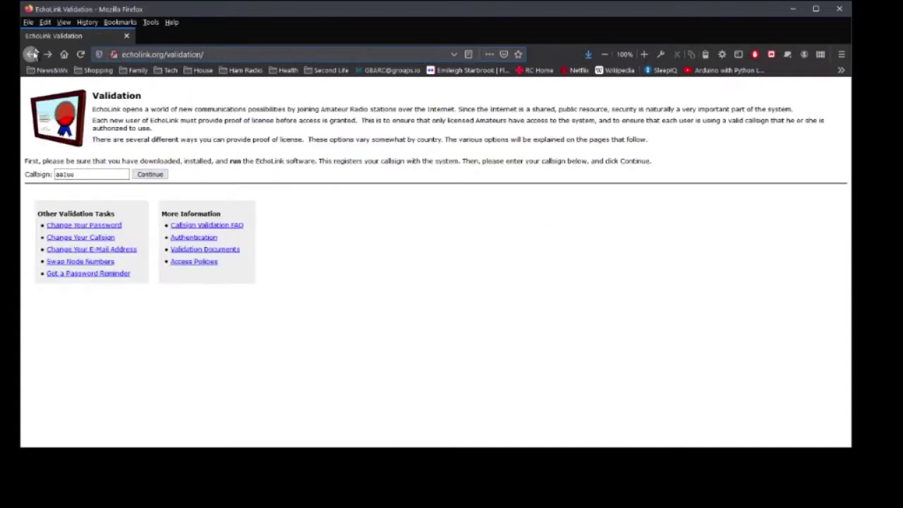
{"action": "left_click", "coordinate": [31, 55]}
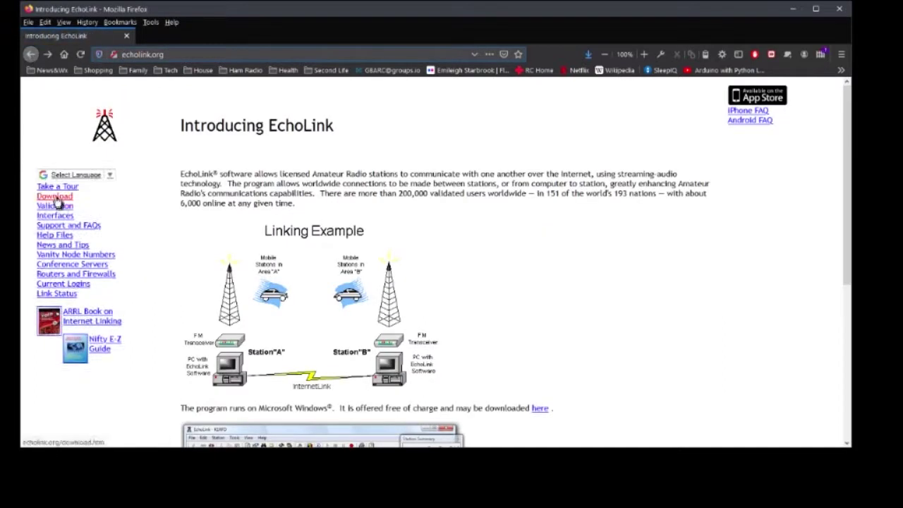
{"action": "left_click", "coordinate": [57, 197]}
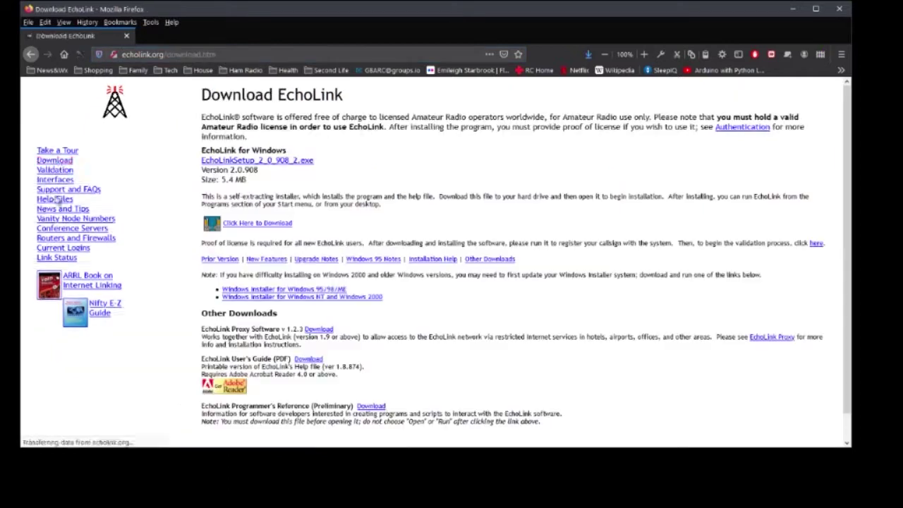
{"action": "left_click", "coordinate": [275, 161]}
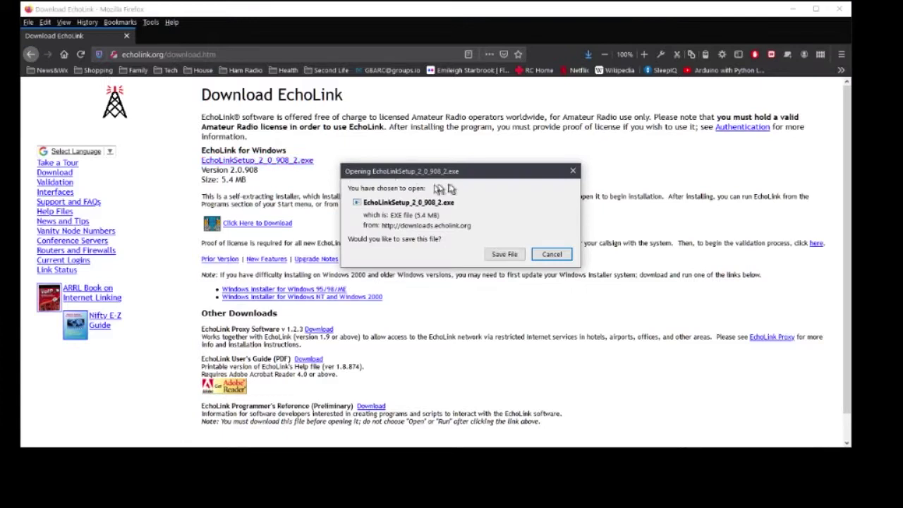
{"action": "left_click", "coordinate": [506, 255]}
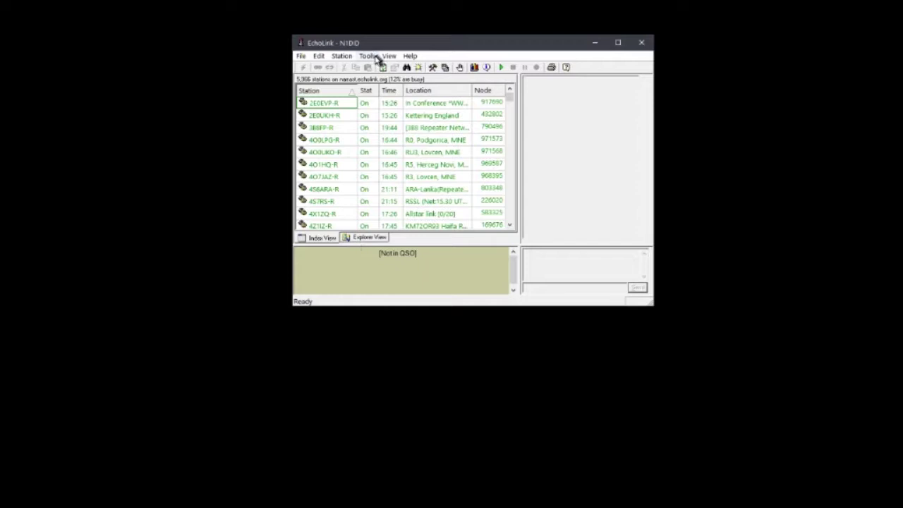
- In EchoLink's system setup, set the audio input device to Microphone (SB Recon3D PCIe)
{"action": "left_click", "coordinate": [368, 56]}
{"action": "left_click", "coordinate": [381, 118]}
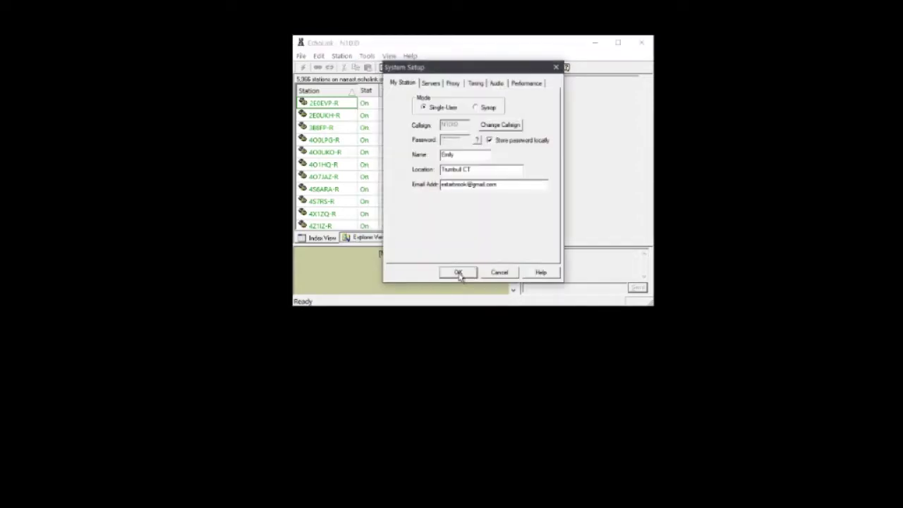
{"action": "left_click", "coordinate": [497, 84]}
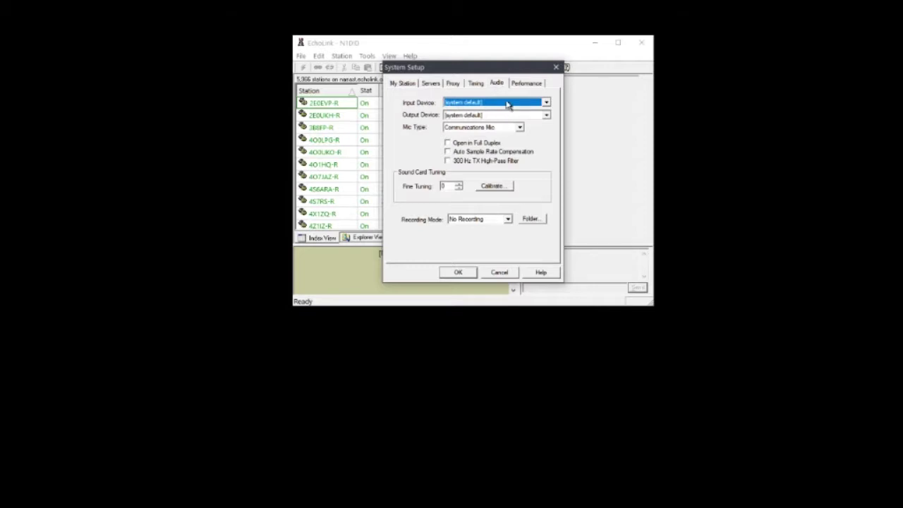
{"action": "left_click", "coordinate": [507, 104]}
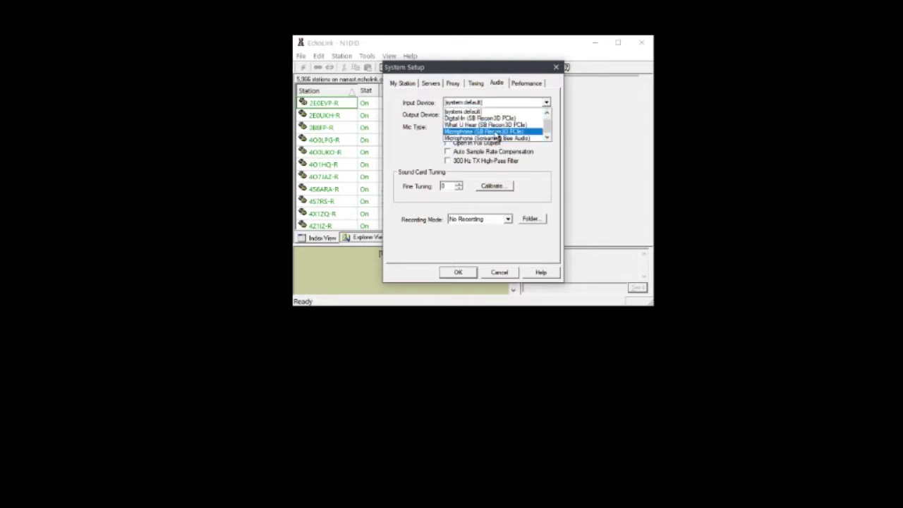
{"action": "left_click", "coordinate": [498, 132]}
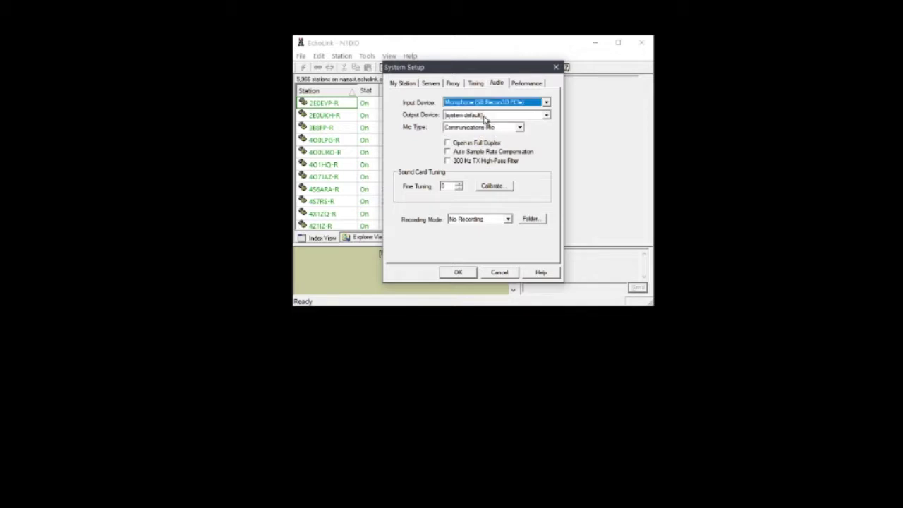
- Set the output device to Speakers (SB Recon3D PCIe) and the mic type to General Purpose Mic, and save the setup
{"action": "left_click", "coordinate": [484, 116]}
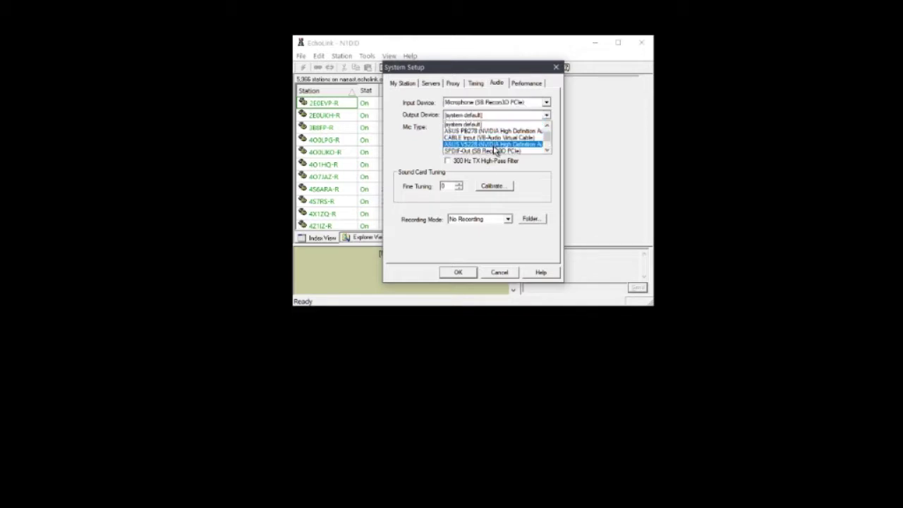
{"action": "scroll", "coordinate": [496, 151], "scroll_direction": "down", "scroll_amount": 2}
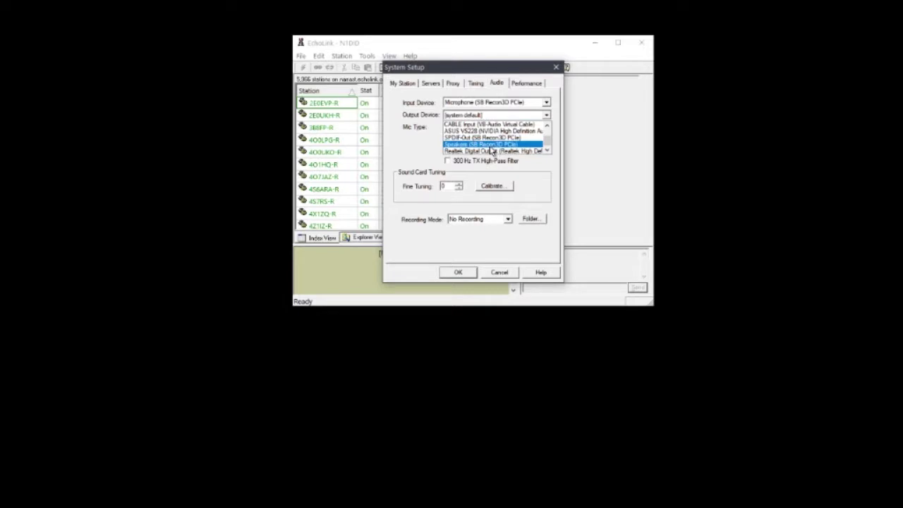
{"action": "left_click", "coordinate": [492, 146]}
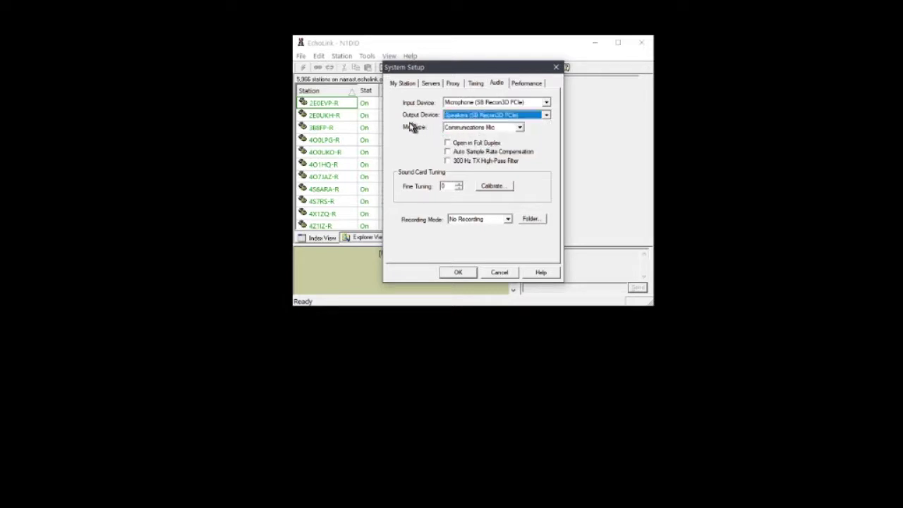
{"action": "left_click", "coordinate": [521, 129]}
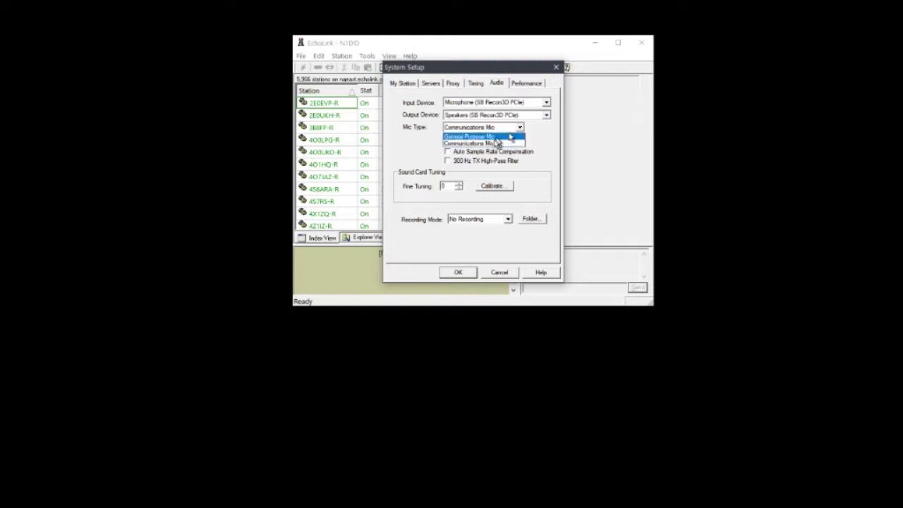
{"action": "left_click", "coordinate": [495, 142]}
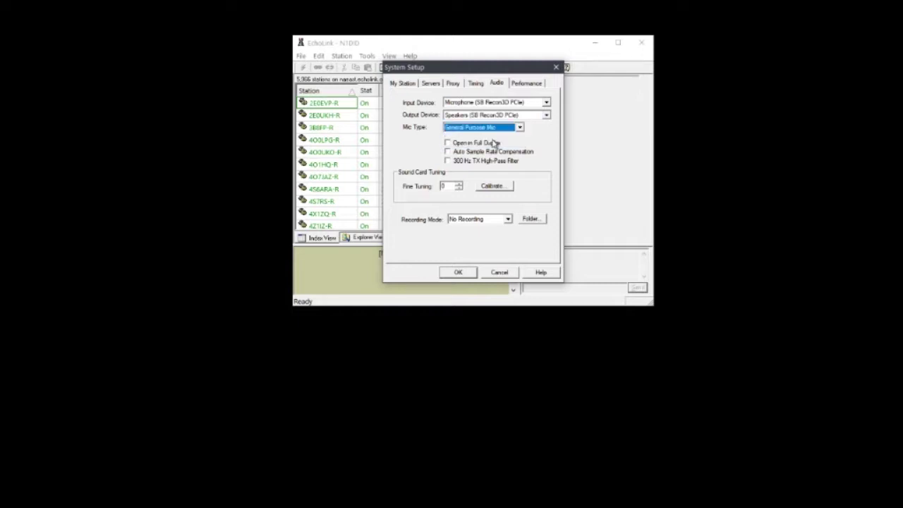
{"action": "left_click", "coordinate": [459, 273]}
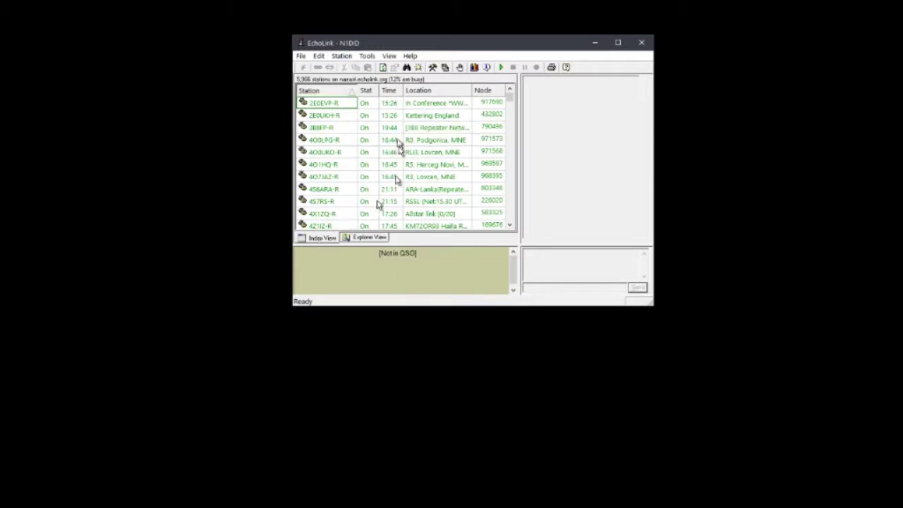
- Toggle the Momentary option for the Space Bar push-to-talk key in the connection preferences
{"action": "left_click", "coordinate": [367, 57]}
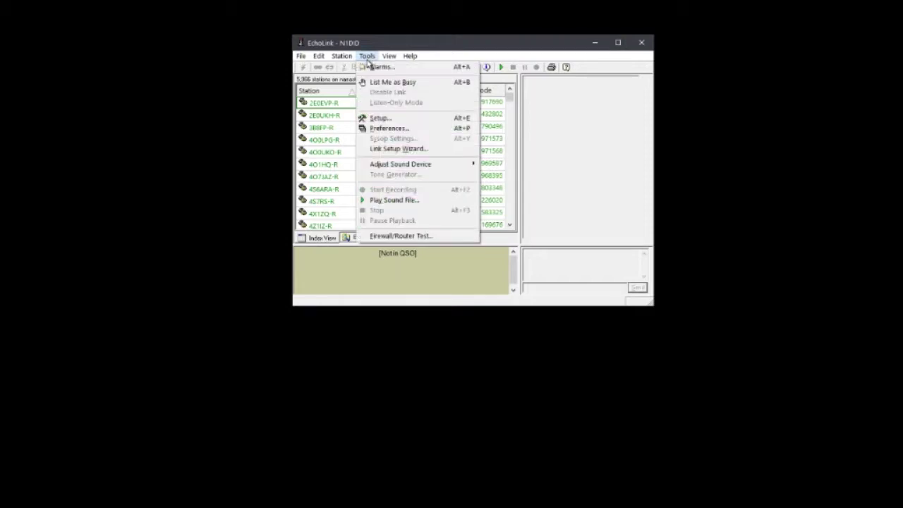
{"action": "left_click", "coordinate": [392, 129]}
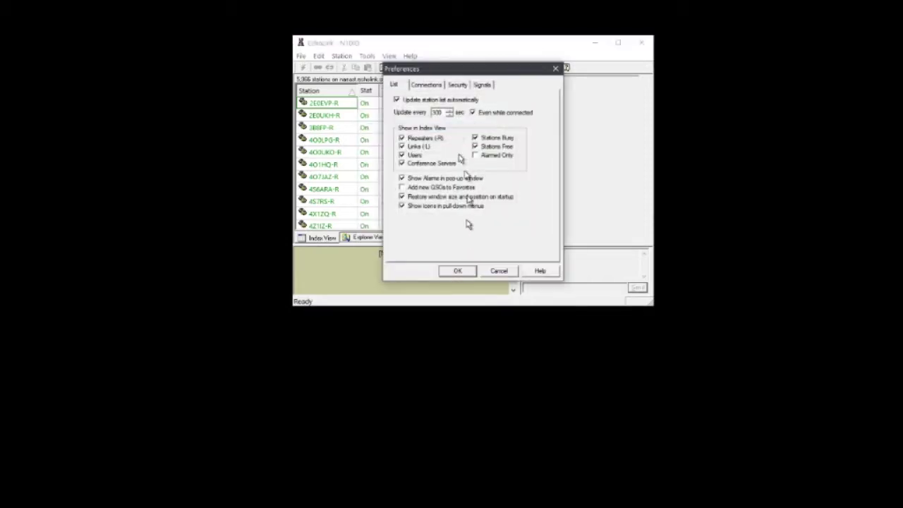
{"action": "left_click", "coordinate": [426, 85]}
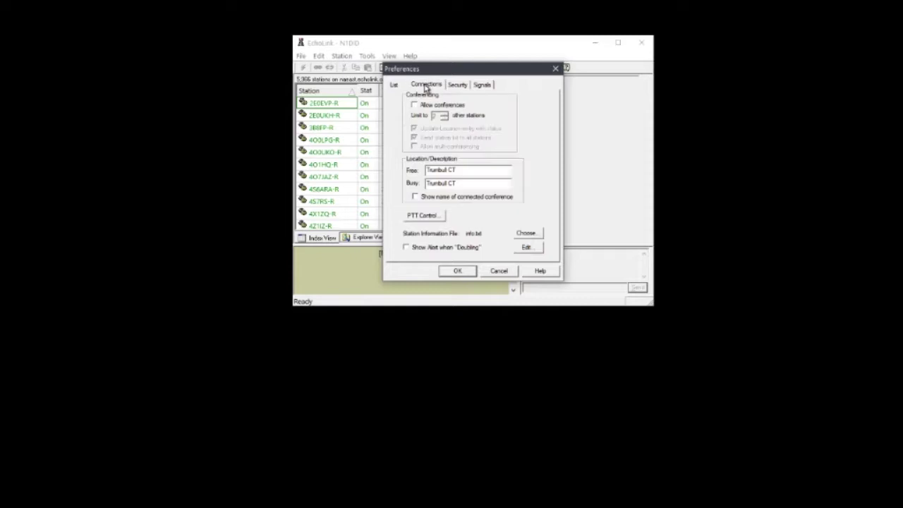
{"action": "left_click", "coordinate": [393, 86]}
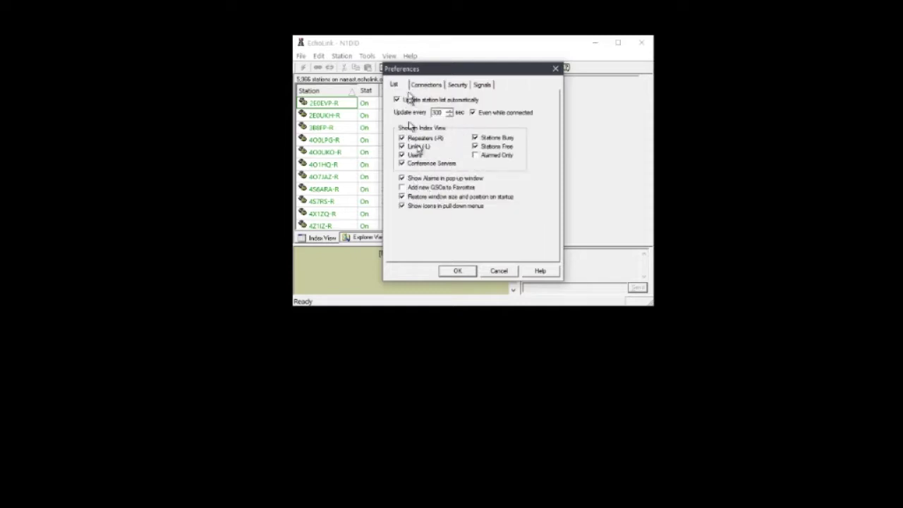
{"action": "left_click", "coordinate": [425, 85]}
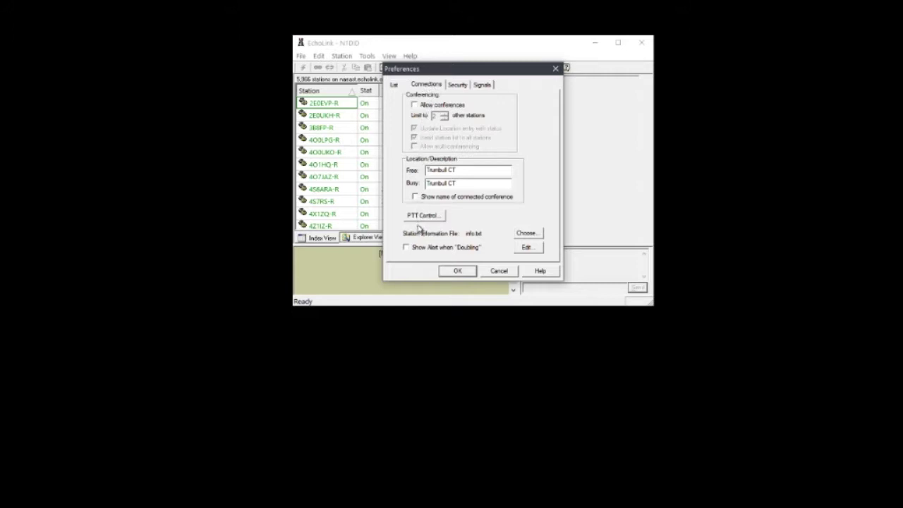
{"action": "left_click", "coordinate": [423, 215]}
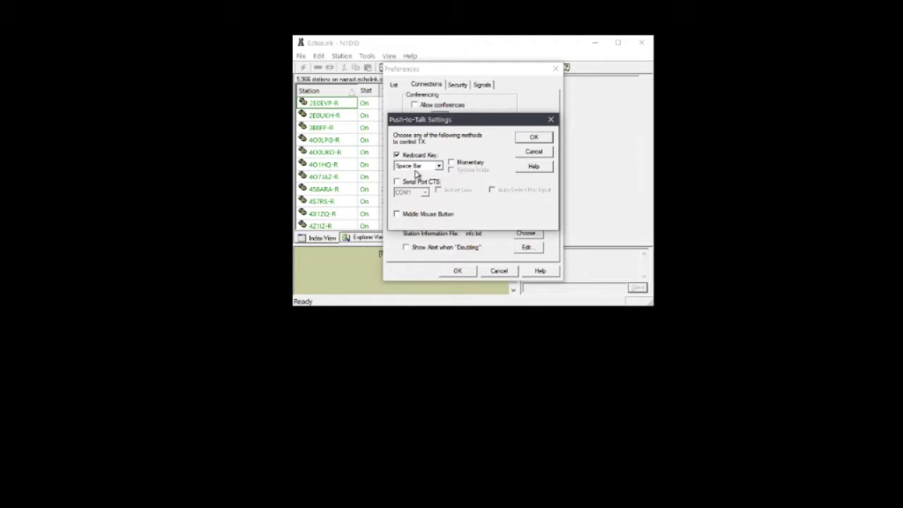
{"action": "left_click", "coordinate": [452, 164]}
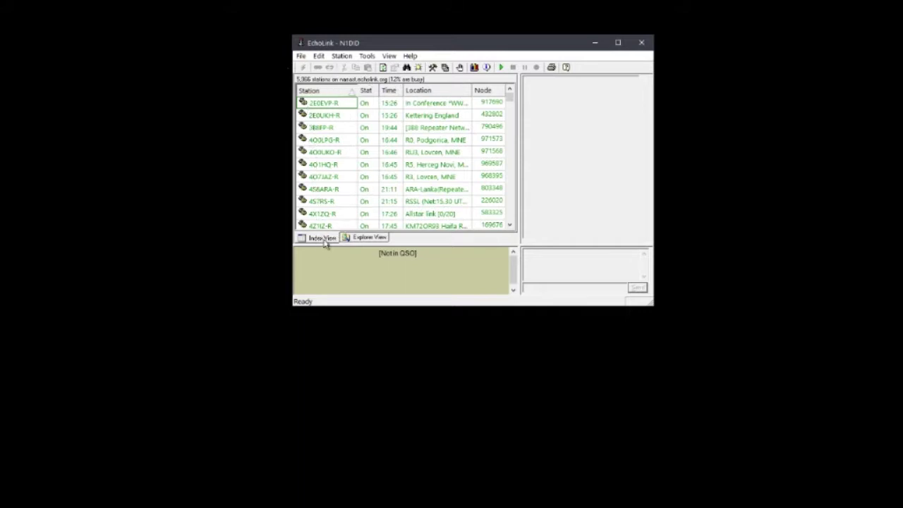
- Look through the station index and list the stations of the Repeaters node type in the Explorer View
{"action": "mouse_move", "coordinate": [510, 100]}
{"action": "left_mouse_down"}
{"action": "mouse_move", "coordinate": [513, 223]}
{"action": "mouse_move", "coordinate": [503, 100]}
{"action": "left_mouse_up"}
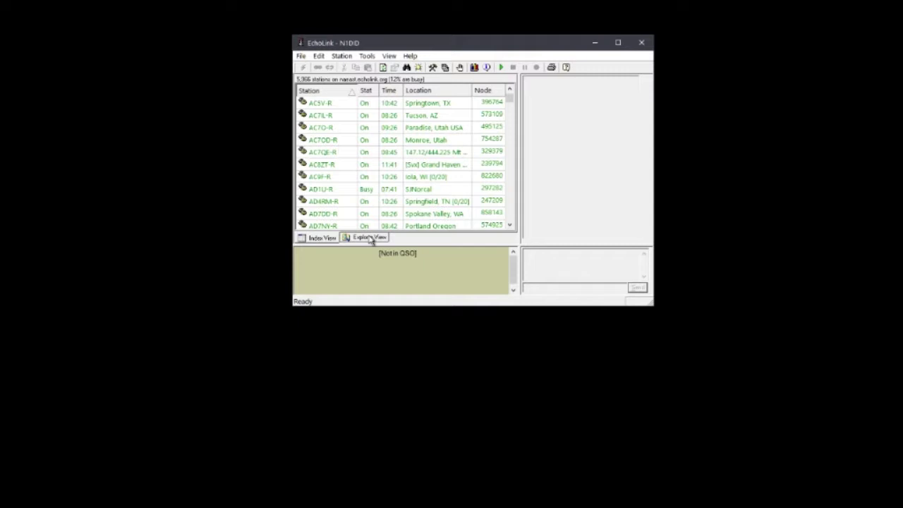
{"action": "left_click", "coordinate": [369, 238]}
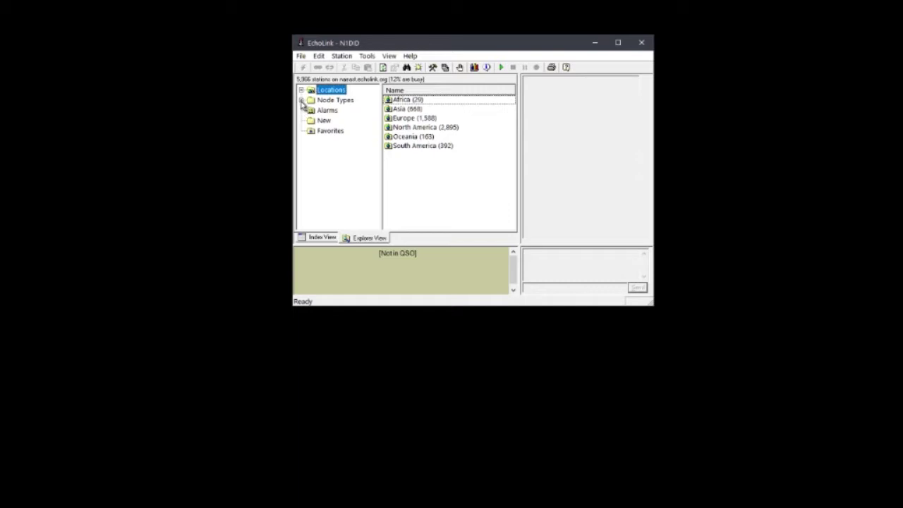
{"action": "left_click", "coordinate": [302, 100]}
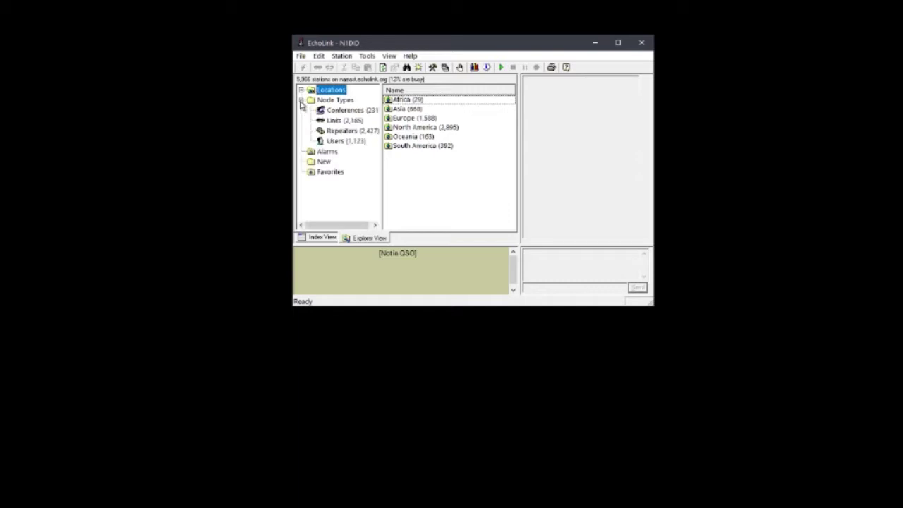
{"action": "left_click", "coordinate": [336, 132]}
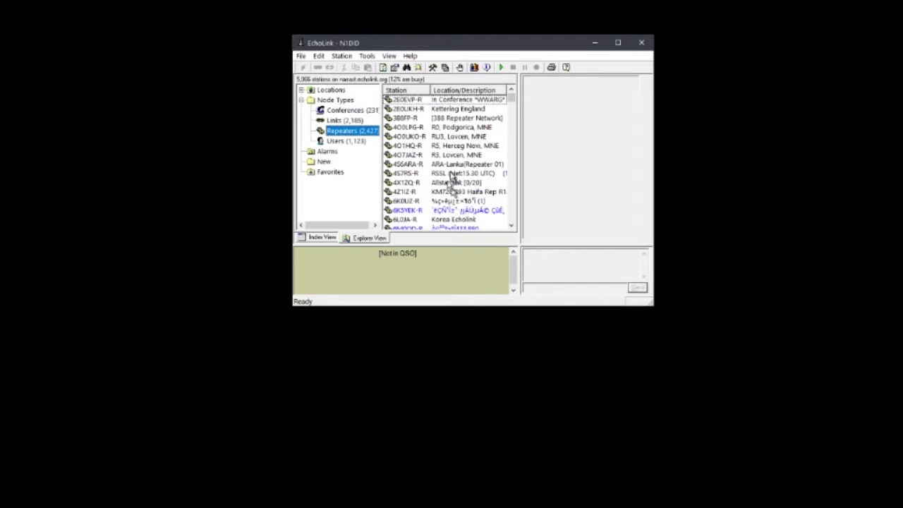
- Check the station index again and examine the entries further down the Repeaters list
{"action": "left_click", "coordinate": [327, 239]}
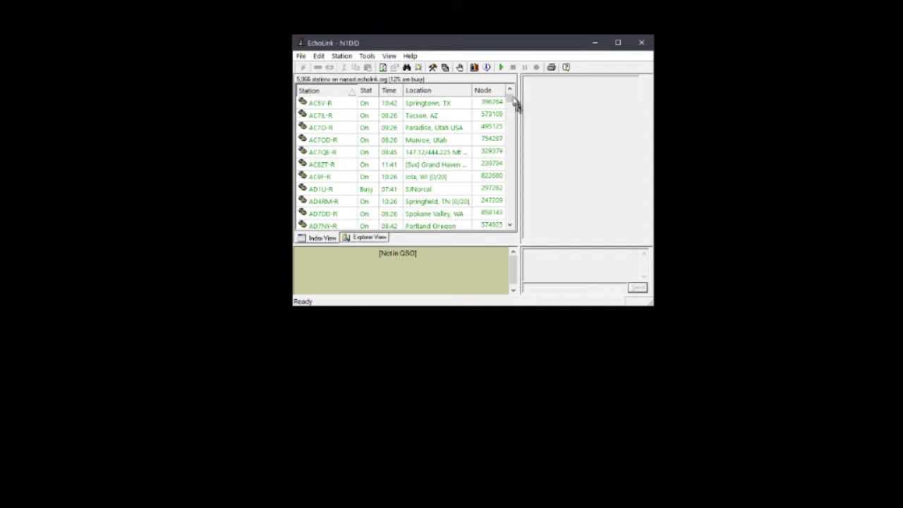
{"action": "left_click", "coordinate": [386, 242]}
{"action": "left_click_drag", "start_coordinate": [513, 101], "coordinate": [511, 155]}
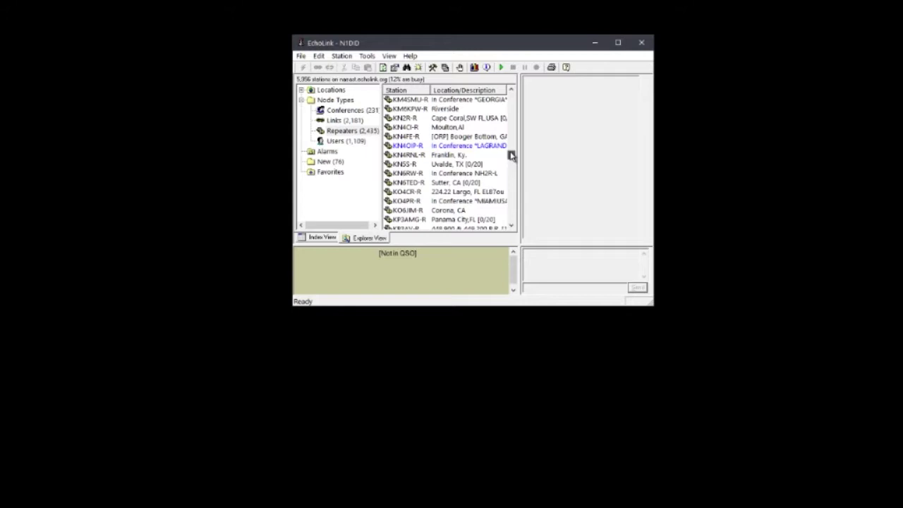
{"action": "left_click_drag", "start_coordinate": [512, 155], "coordinate": [512, 157]}
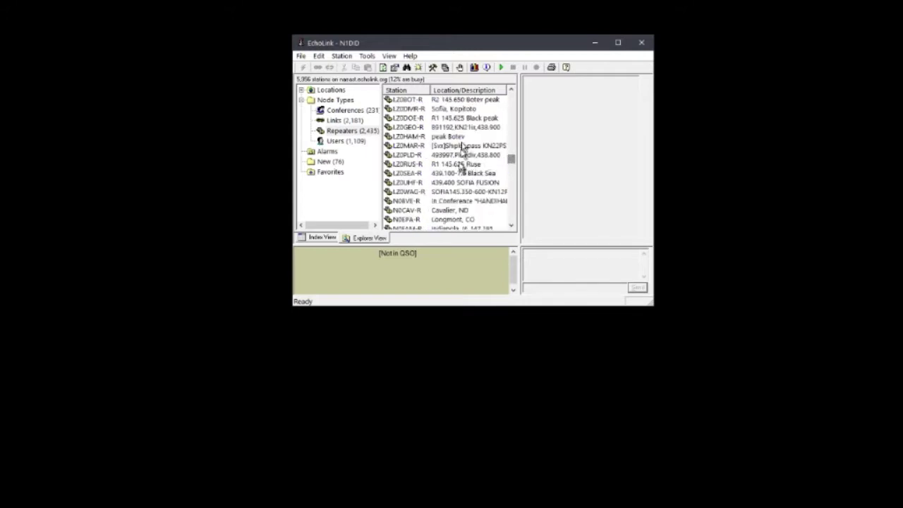
- Find the Bridgeport, CT 441.700 repeater N1KGN-R in the Repeaters list and connect to it
{"action": "scroll", "coordinate": [463, 146], "scroll_direction": "down", "scroll_amount": 5}
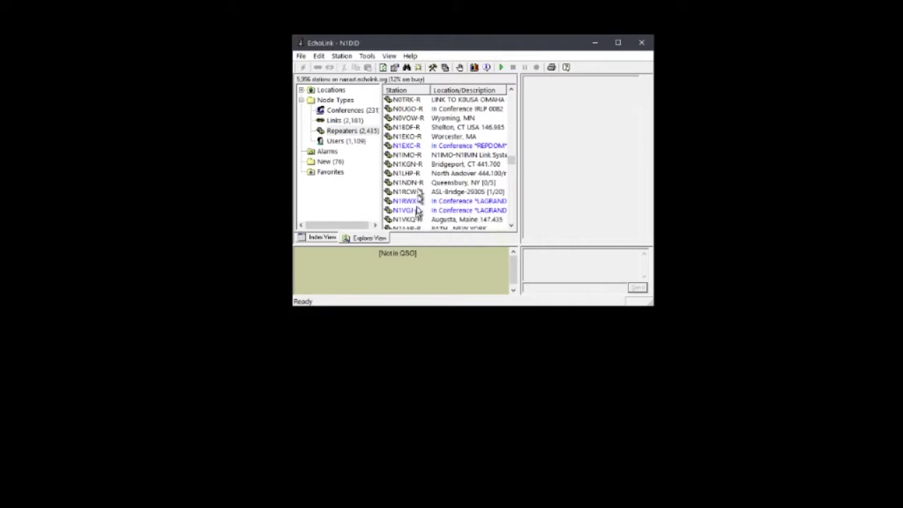
{"action": "left_click", "coordinate": [417, 167]}
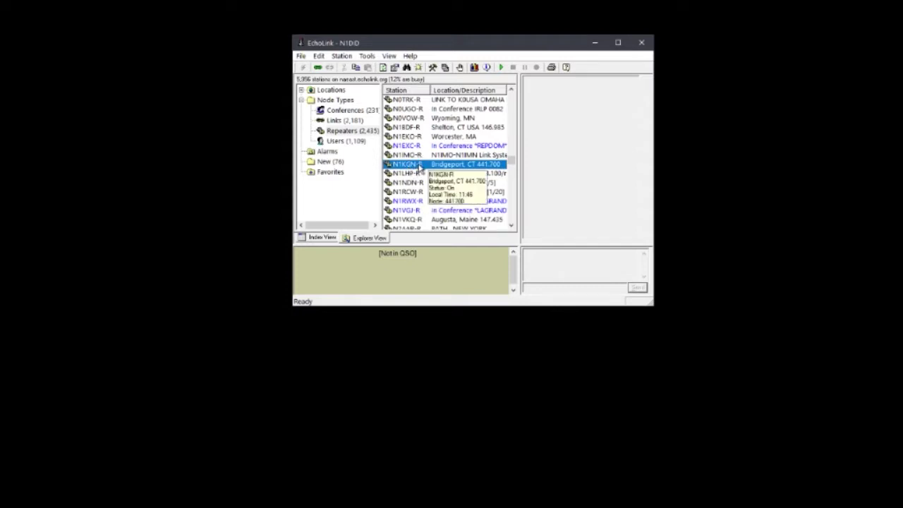
{"action": "double_click", "coordinate": [419, 167]}
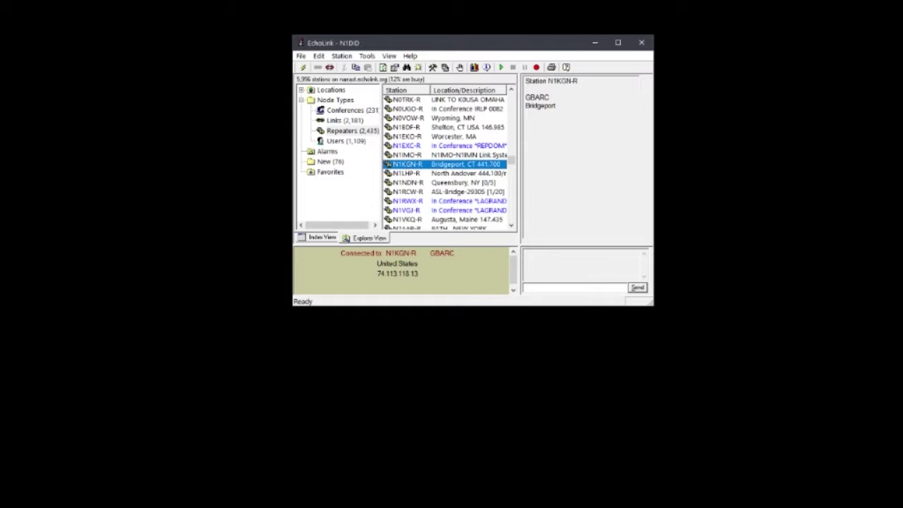
- Transmit voice calls to the connected N1KGN-R repeater, switching transmission off after each one to listen for a reply
{"action": "key", "text": "space"}
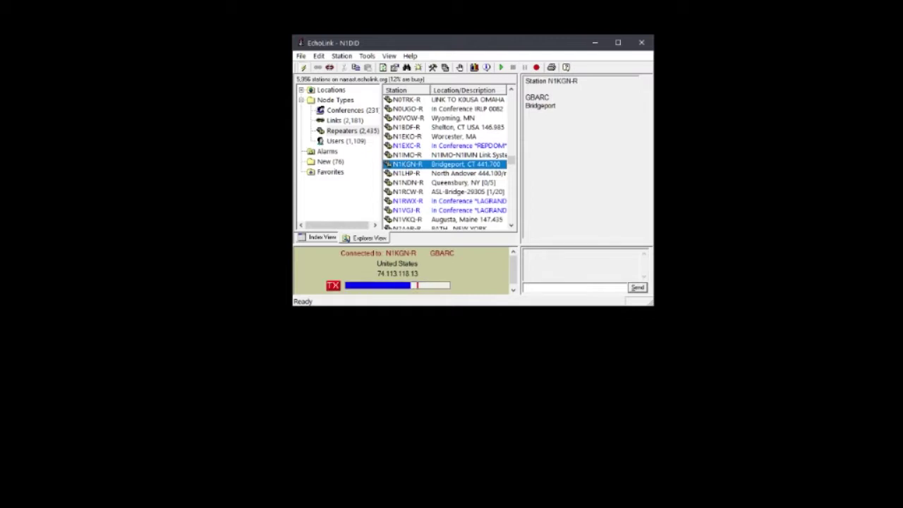
{"action": "key", "text": "space"}
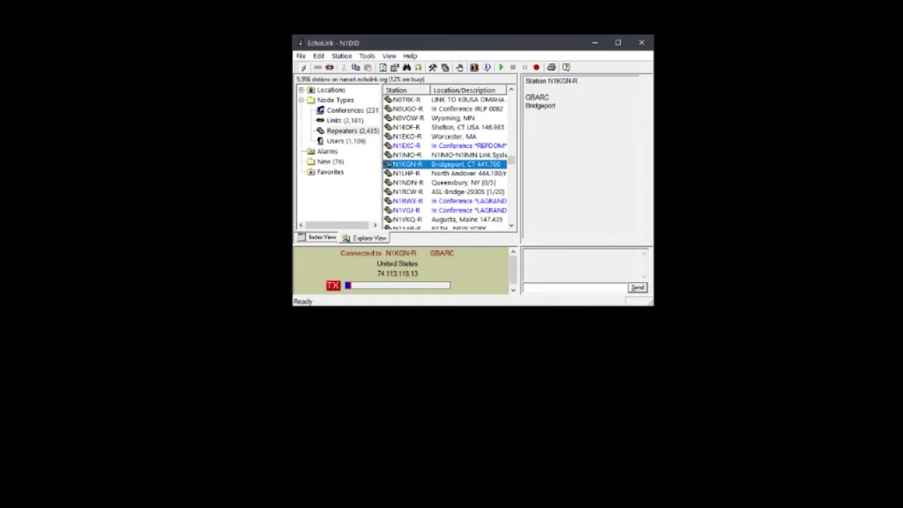
{"action": "key", "text": "space"}
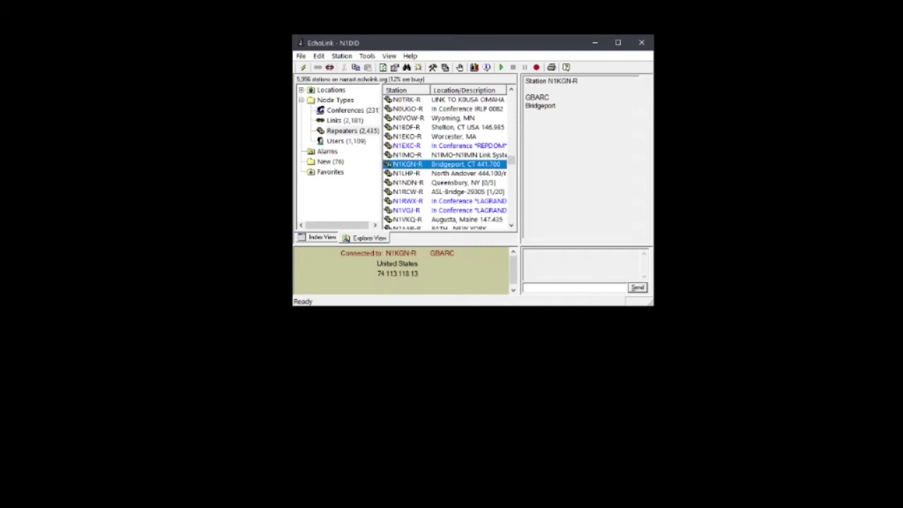
{"action": "key", "text": "space"}
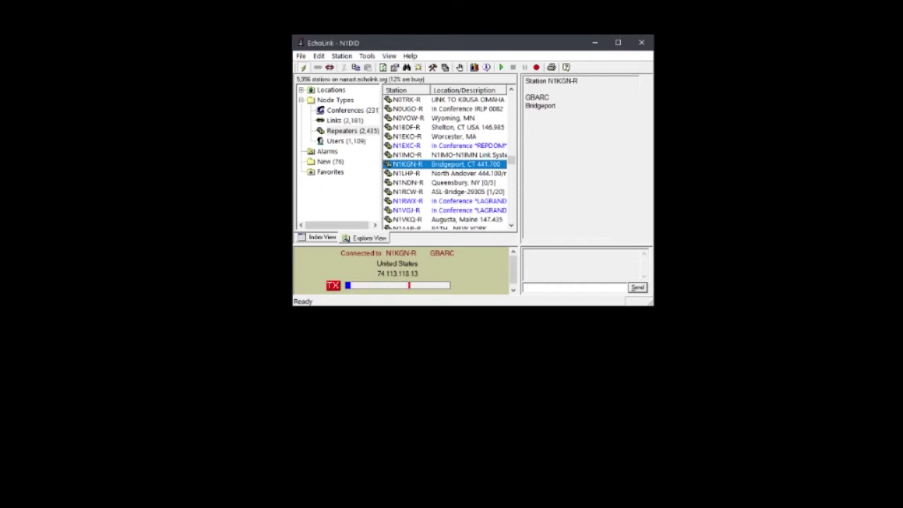
{"action": "key", "text": "space"}
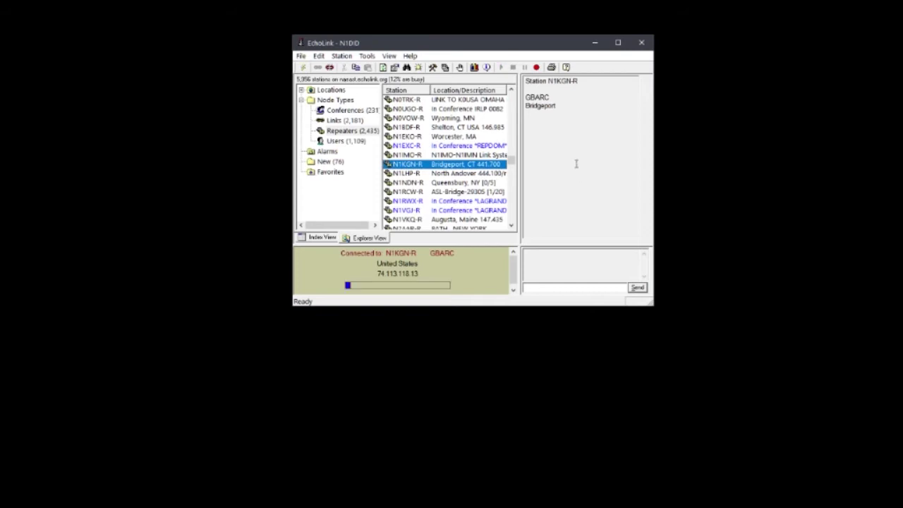
- Disconnect from the N1KGN-R repeater to end the contact
{"action": "mouse_move", "coordinate": [476, 121]}
{"action": "left_click", "coordinate": [343, 57]}
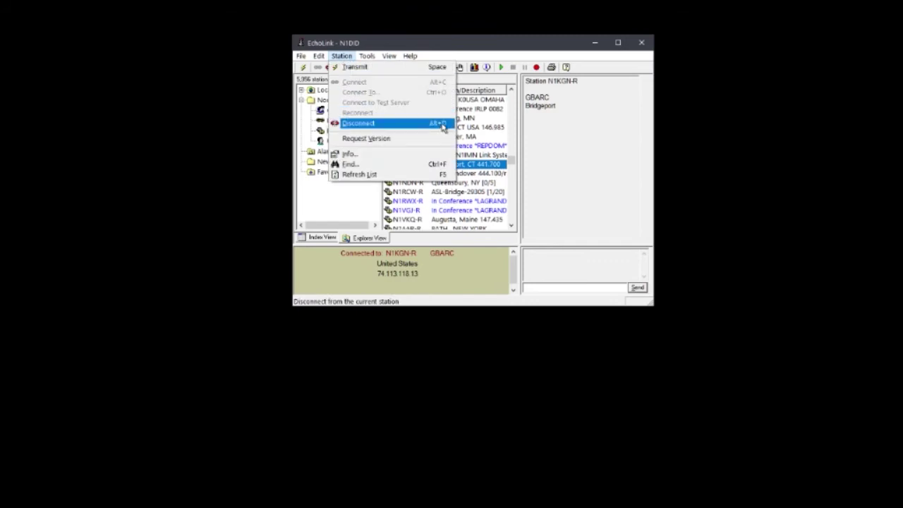
{"action": "left_click", "coordinate": [374, 124]}
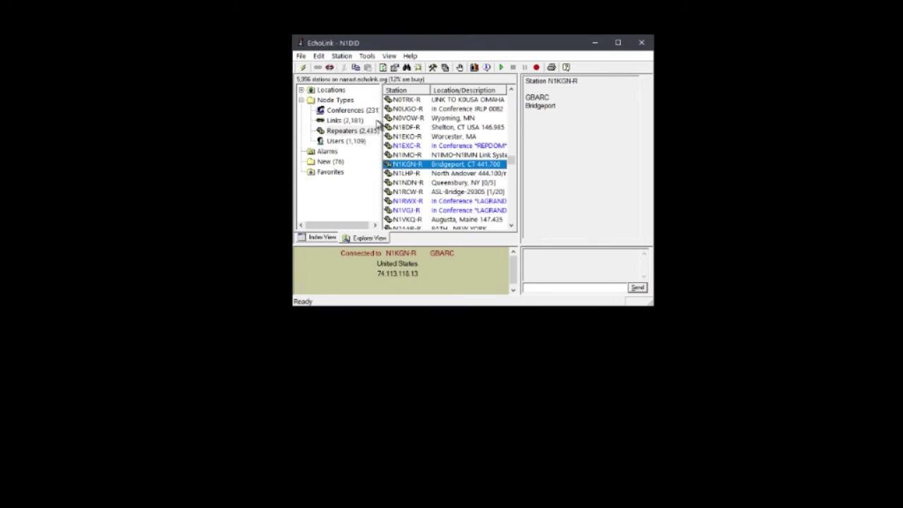
{"action": "left_click", "coordinate": [342, 58]}
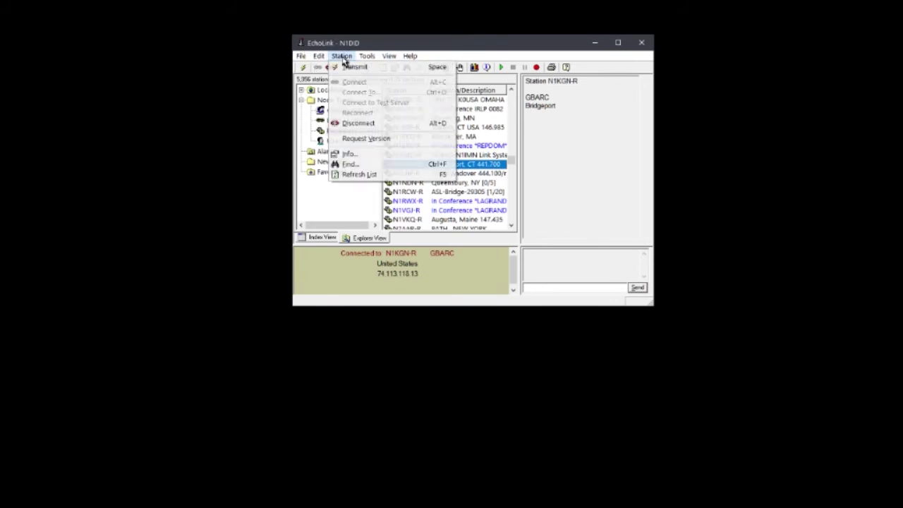
{"action": "left_click", "coordinate": [365, 125]}
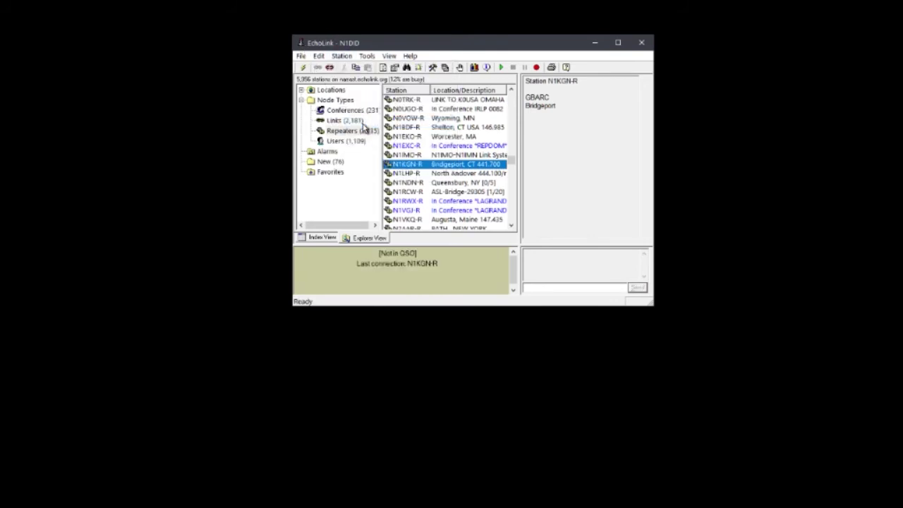